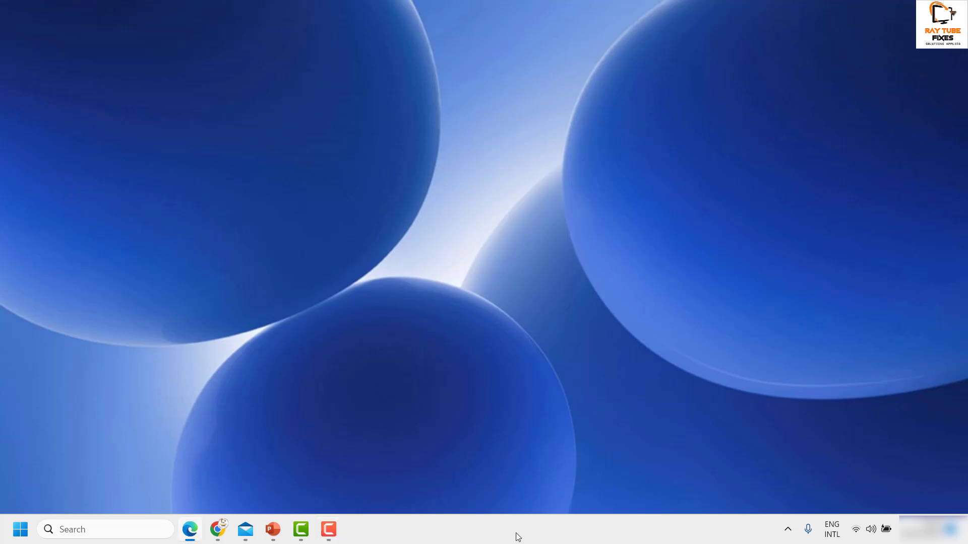
- Start a Windows Search for the sysdm.cpl system tool from the taskbar
click(134, 529)
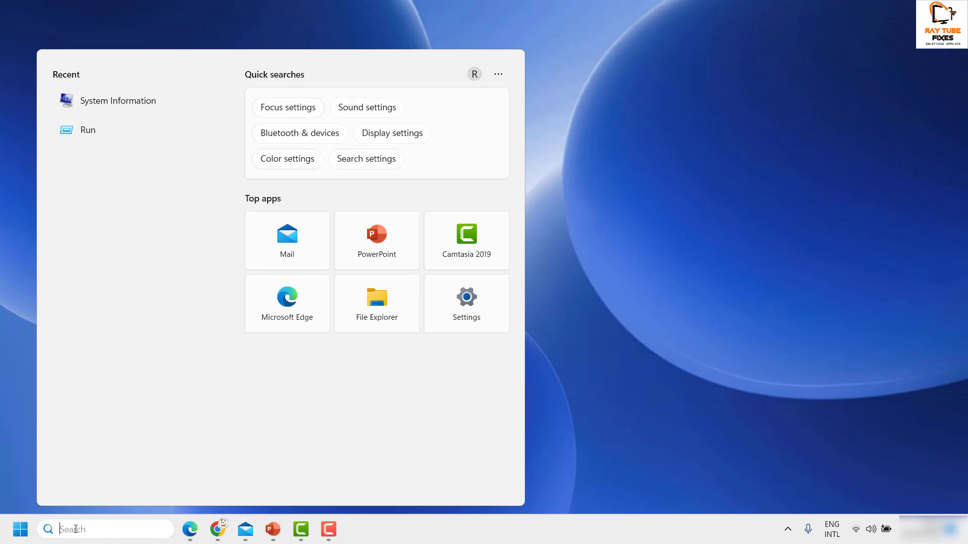
text(sysd)
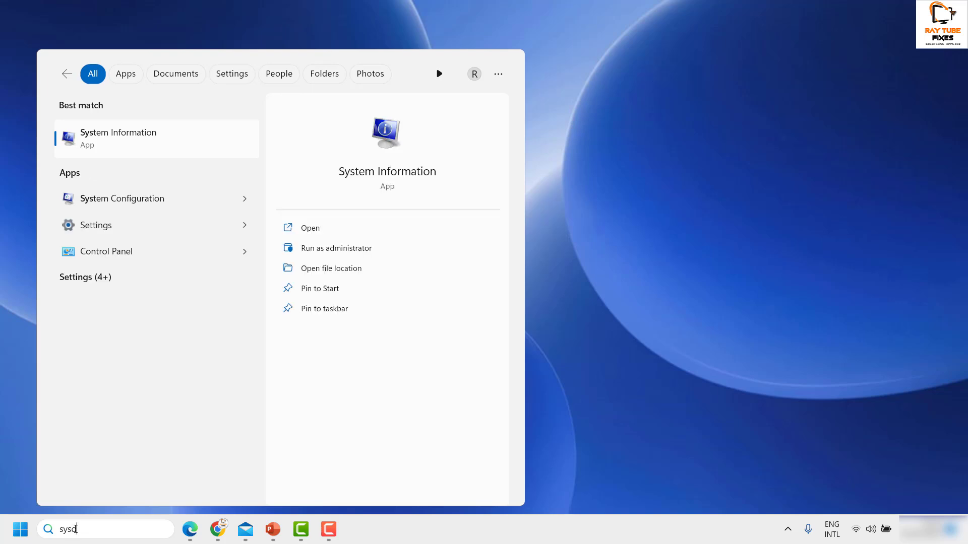
text(m.cpl)
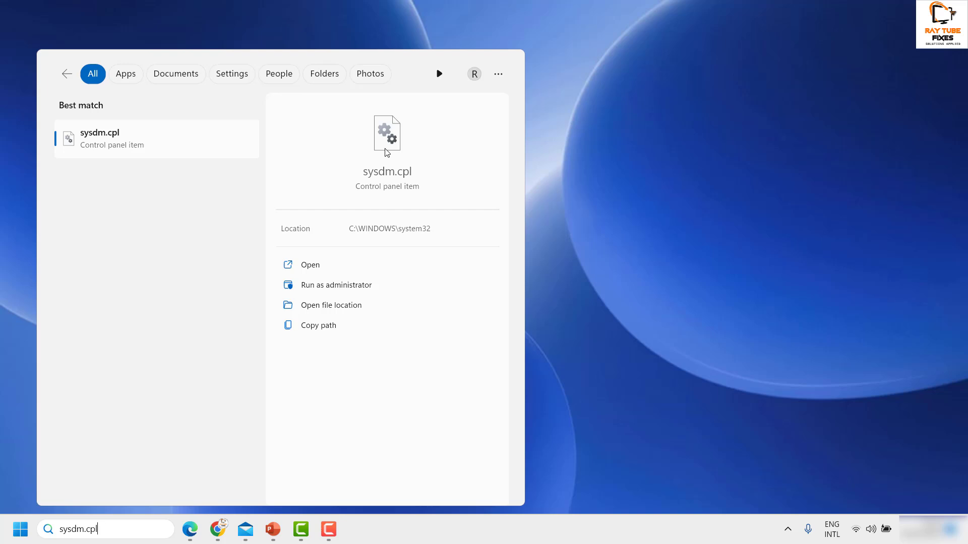
- Open System Properties from the sysdm.cpl result, centre it, and show the Advanced tab
click(392, 138)
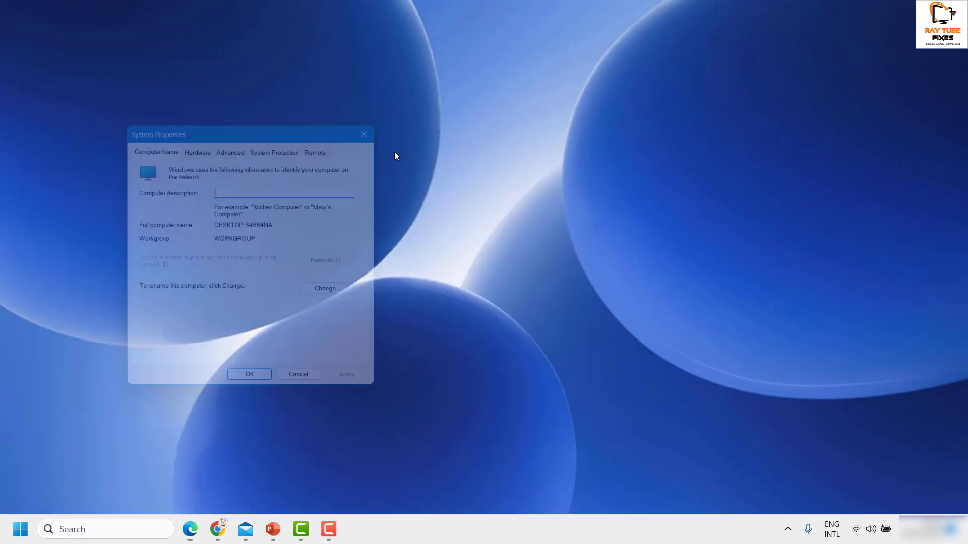
drag(280, 116, 420, 94)
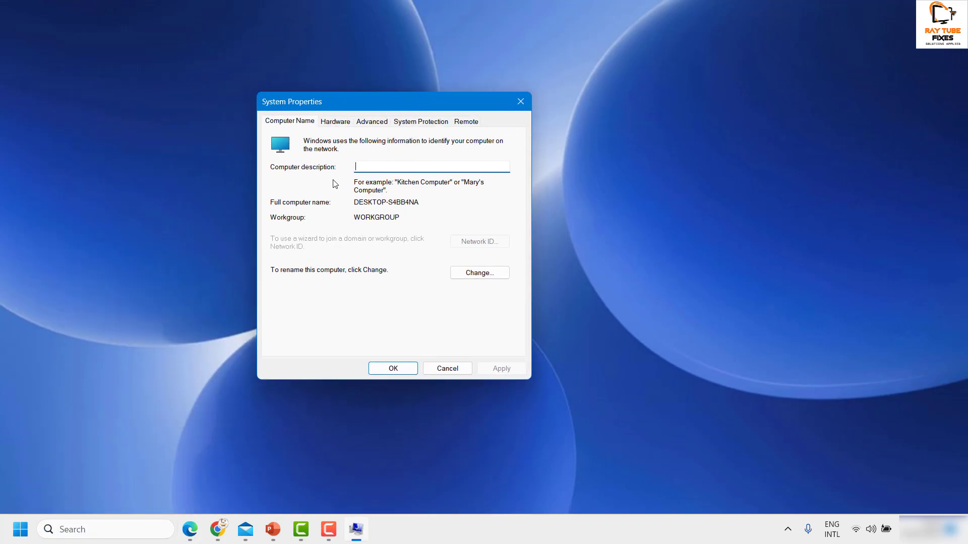
click(371, 122)
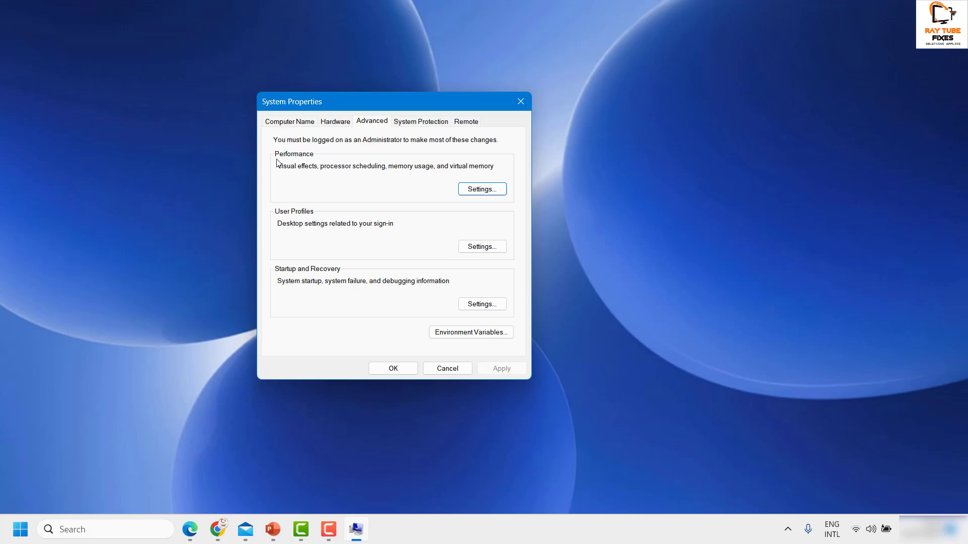
- Uncheck Enable Peek in Performance Options visual effects, apply, and close with OK
click(481, 189)
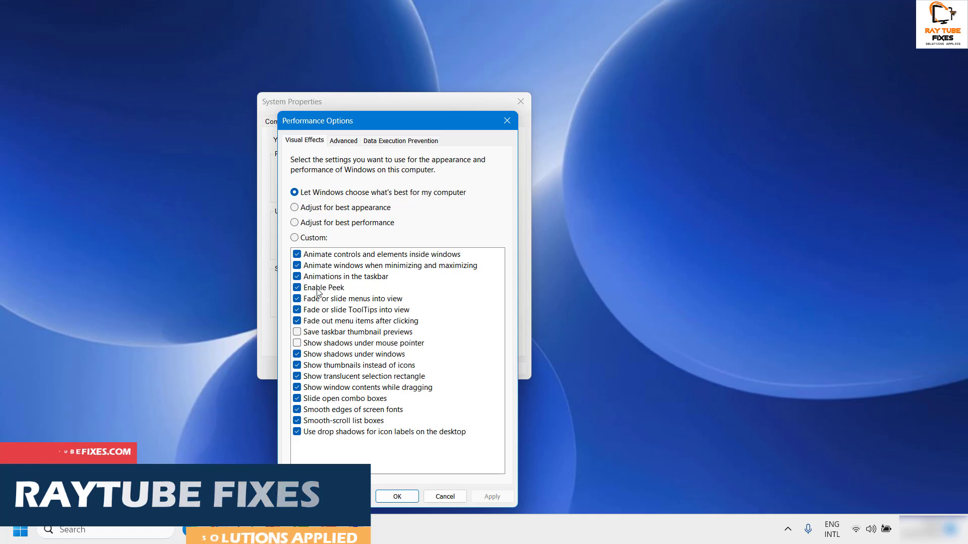
click(297, 287)
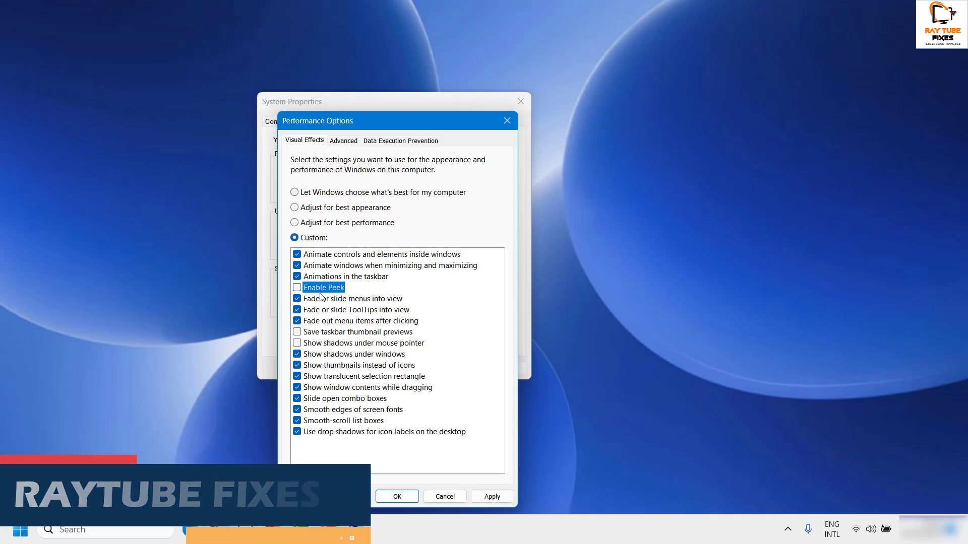
click(493, 497)
click(398, 493)
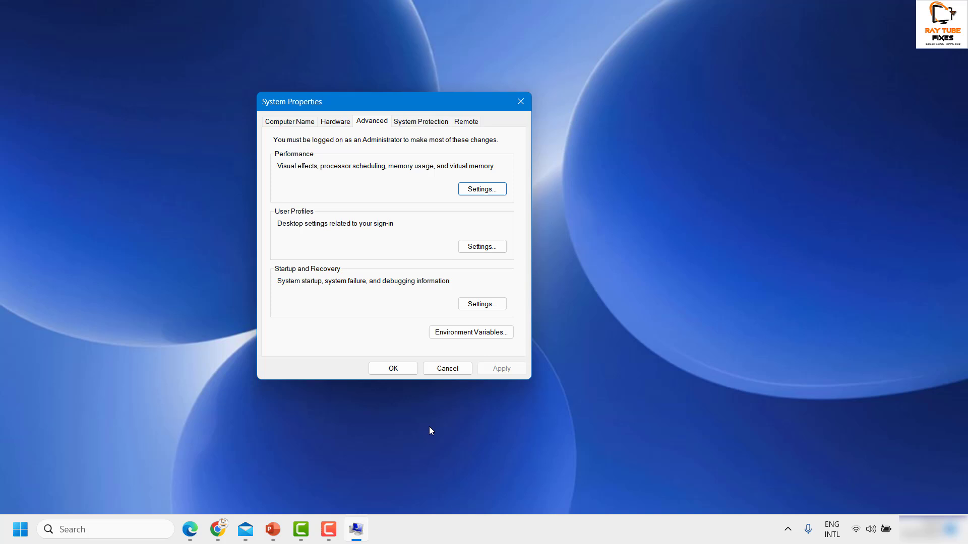
- Close System Properties with OK to return to the desktop
click(394, 368)
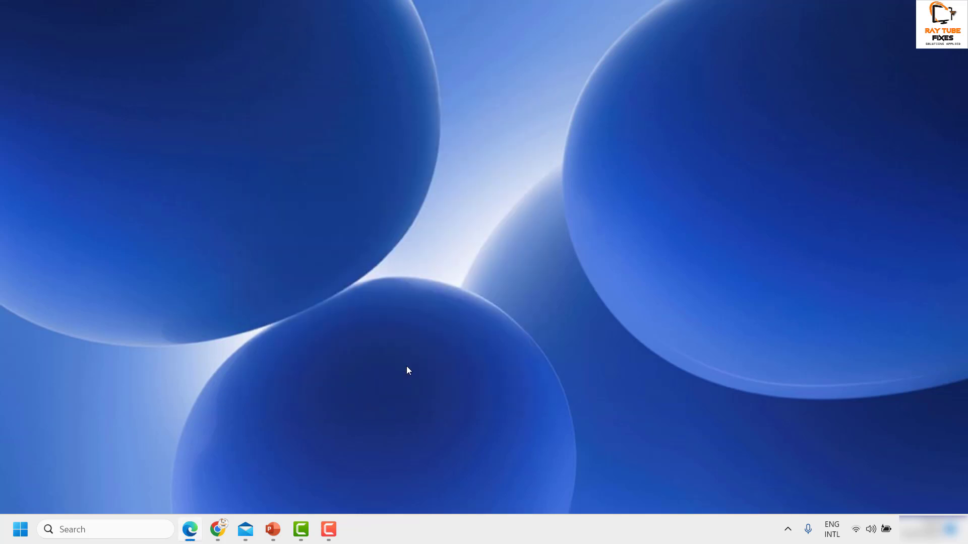